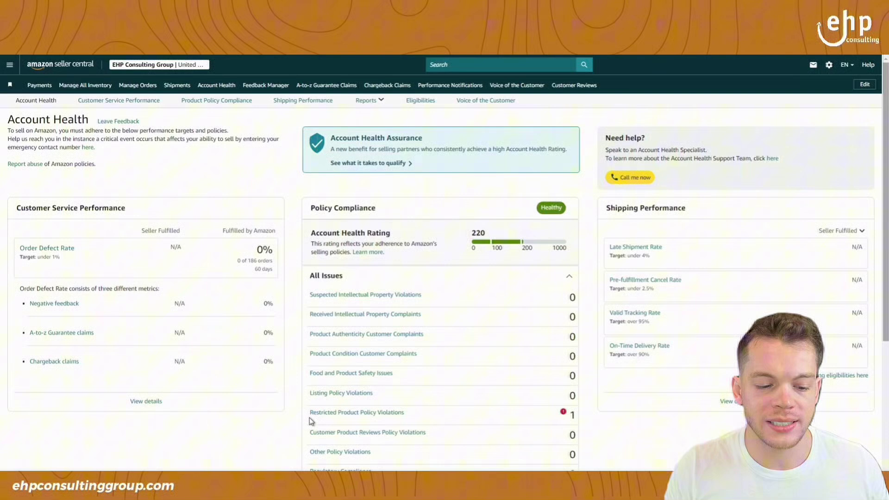
- Open the Restricted Product Policy Violations record and highlight its listing-removed status and product title
scroll(345, 412, down, 4)
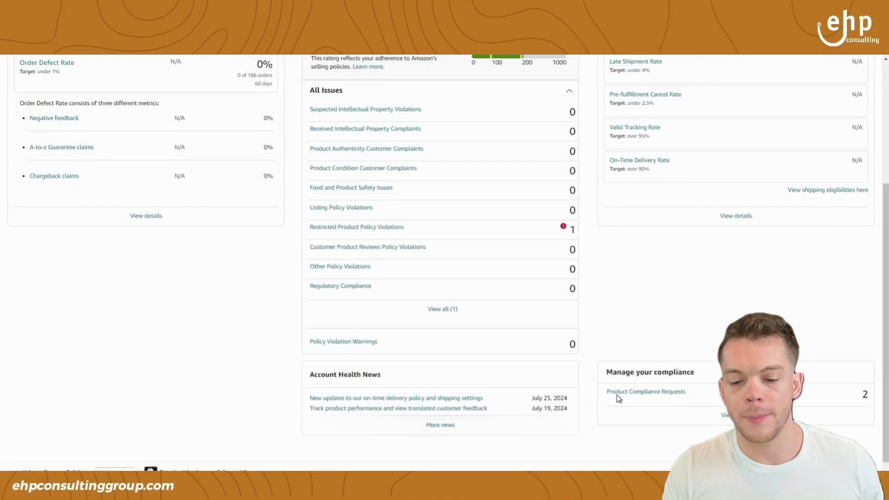
triple_click(665, 397)
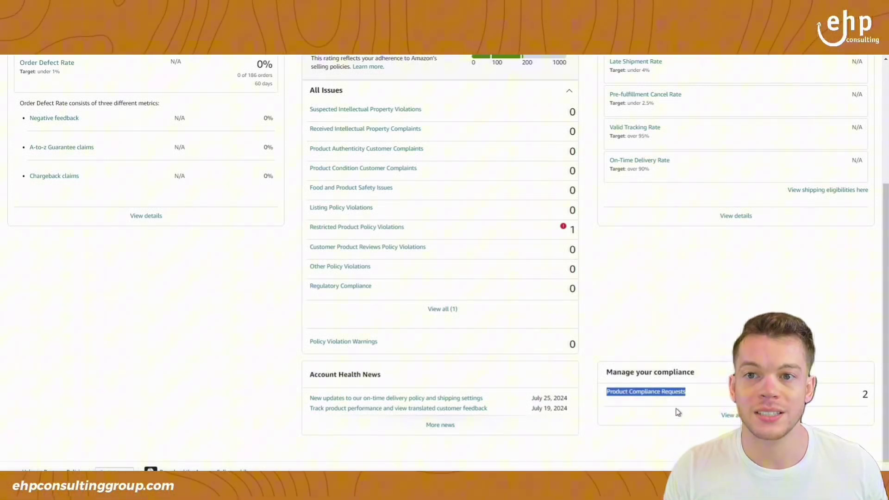
scroll(633, 312, up, 1)
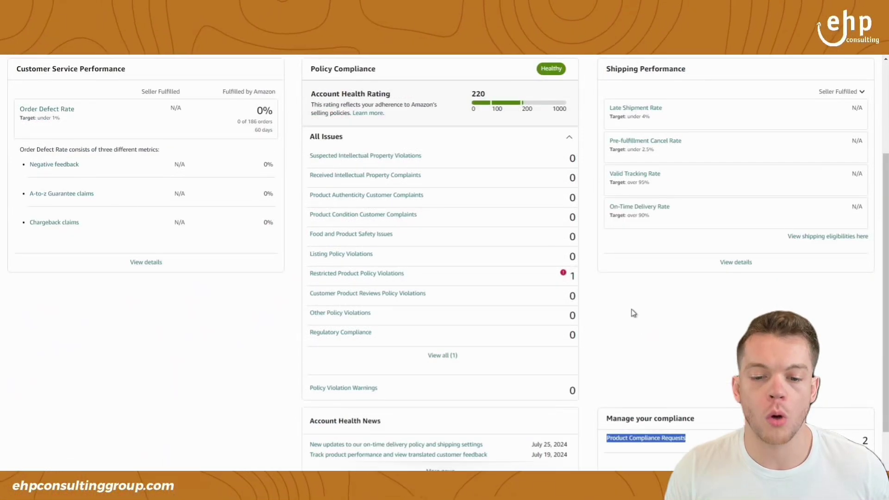
click(398, 275)
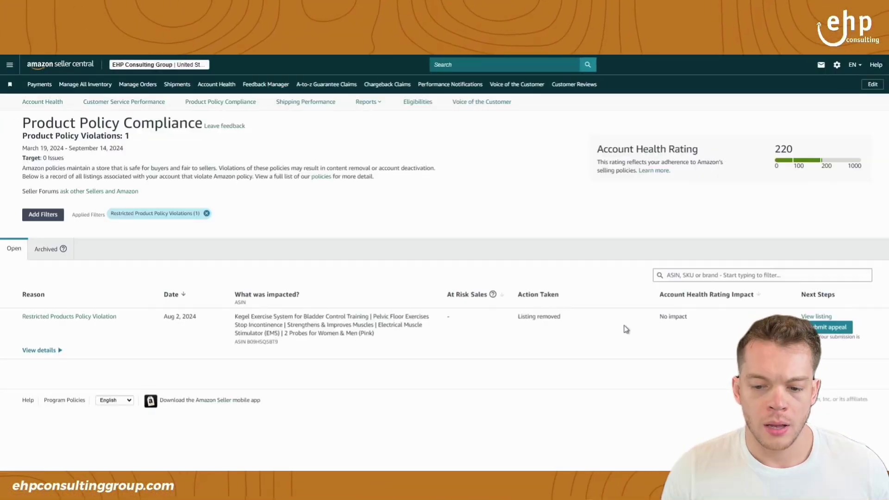
drag(556, 317, 517, 317)
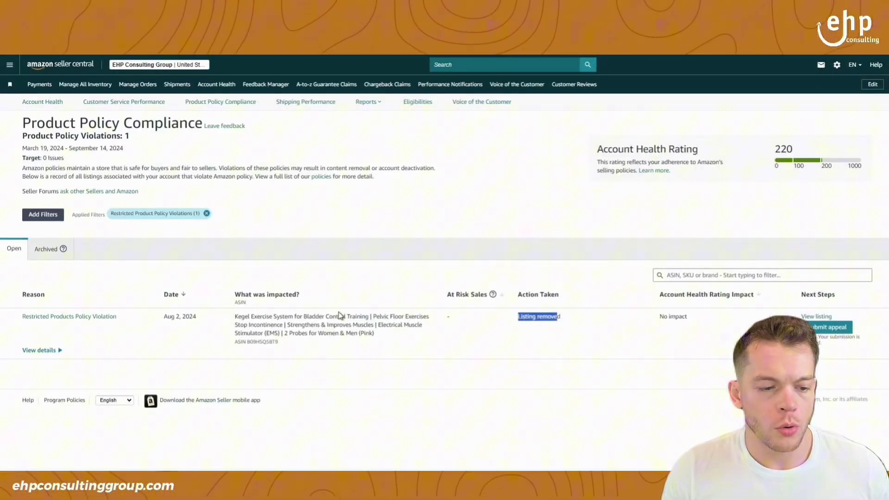
drag(240, 316, 357, 324)
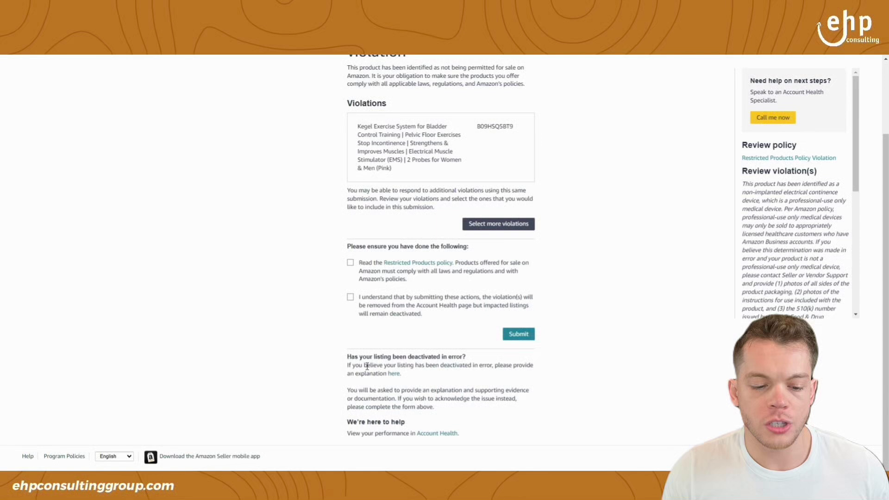
drag(367, 364, 539, 378)
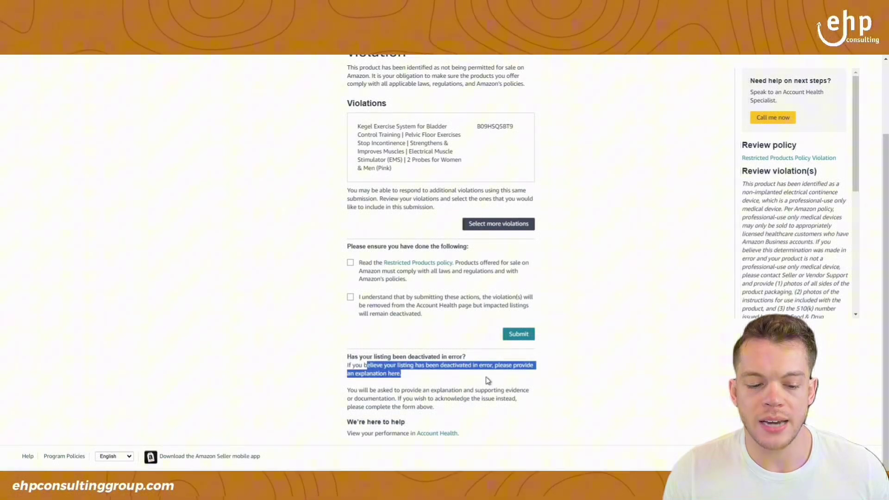
click(539, 378)
click(393, 374)
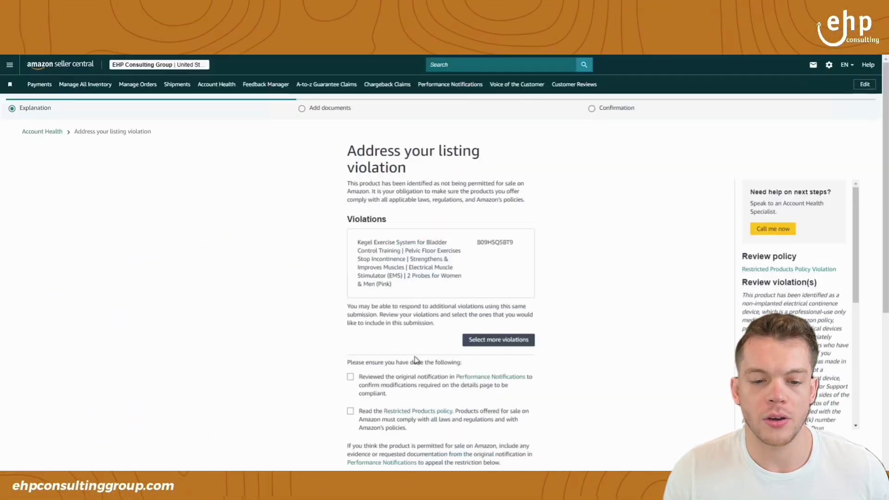
scroll(394, 401, down, 2)
scroll(394, 401, down, 3)
click(440, 293)
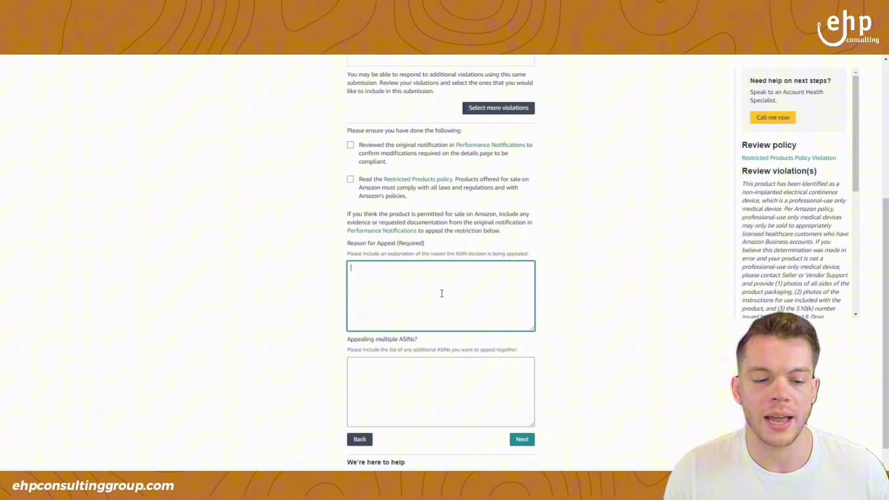
click(431, 359)
click(455, 337)
scroll(686, 259, up, 1)
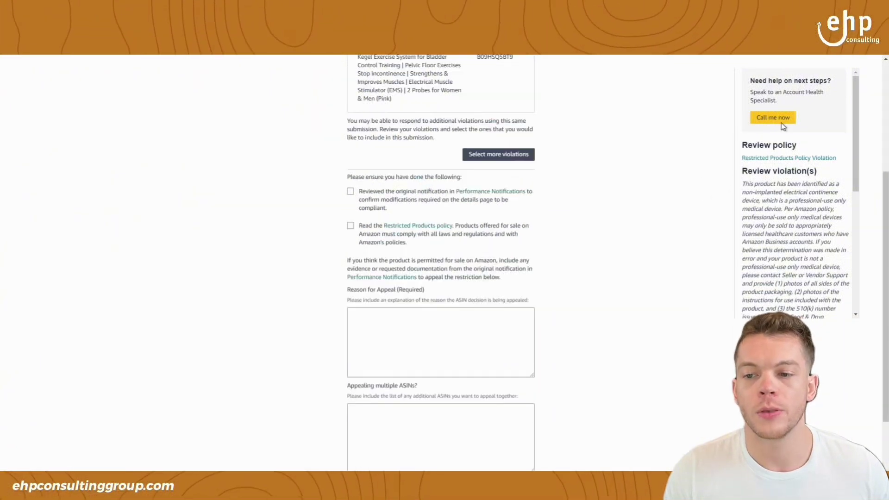
drag(754, 81, 796, 96)
click(797, 96)
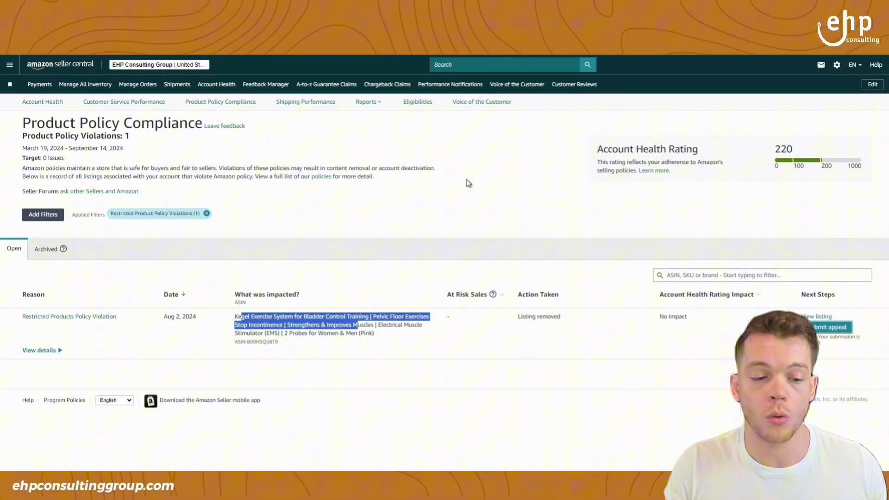
- Go to Performance Notifications and open the Notification of Restricted Products Removal
click(10, 65)
mouse_move(49, 253)
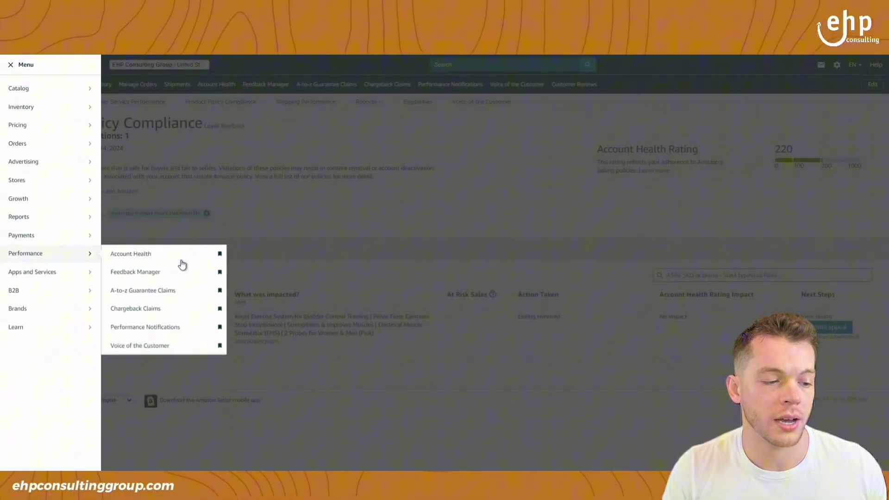
click(145, 327)
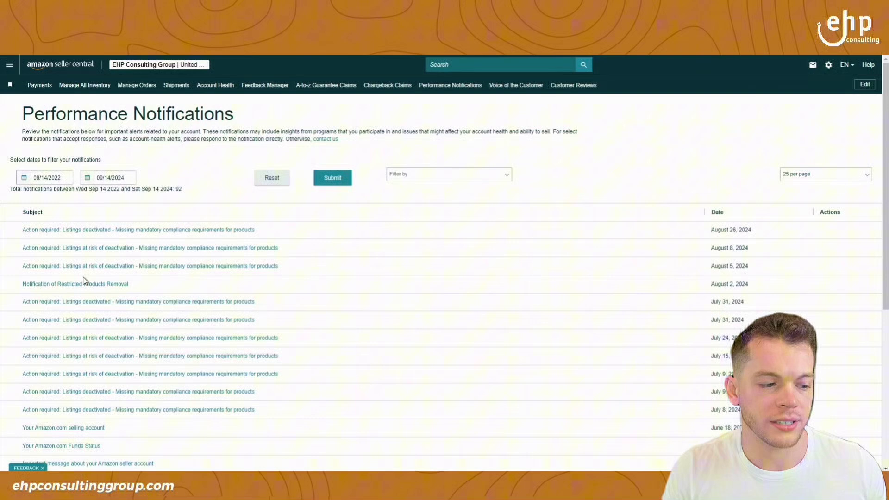
click(83, 283)
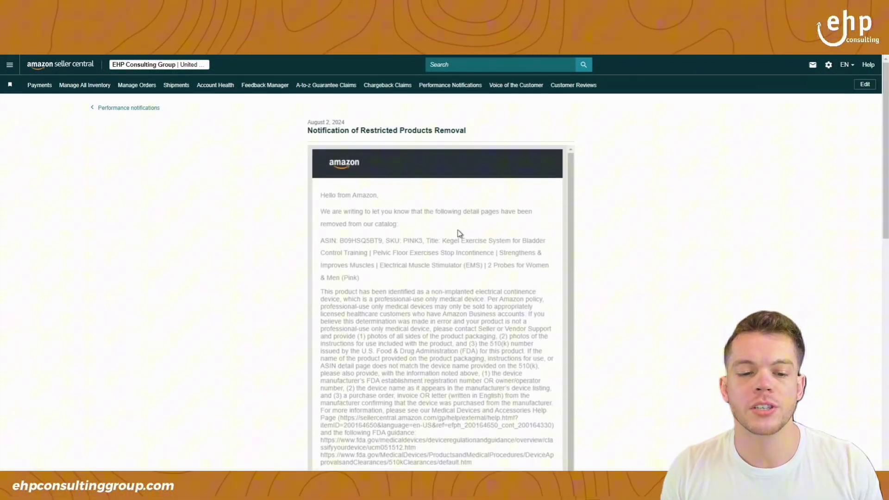
- Read through the violation explanation, highlighting the required photos and 510(k) details
scroll(458, 229, down, 4)
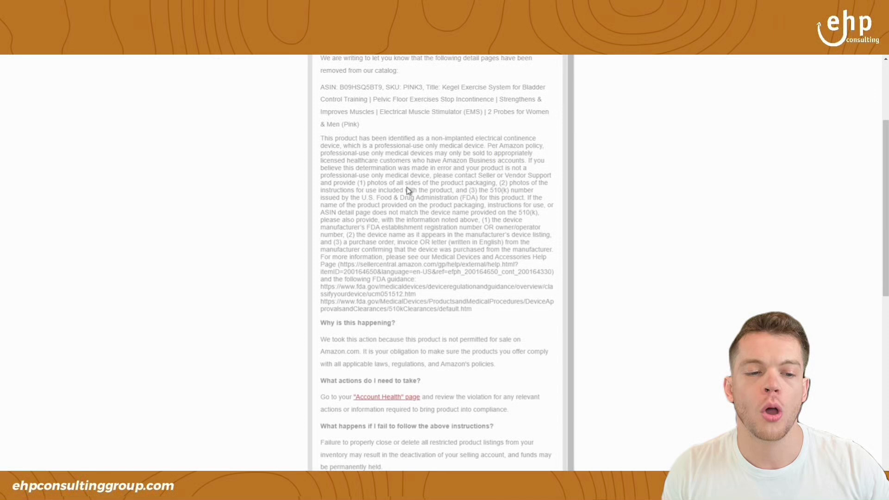
scroll(398, 184, down, 1)
drag(320, 92, 420, 92)
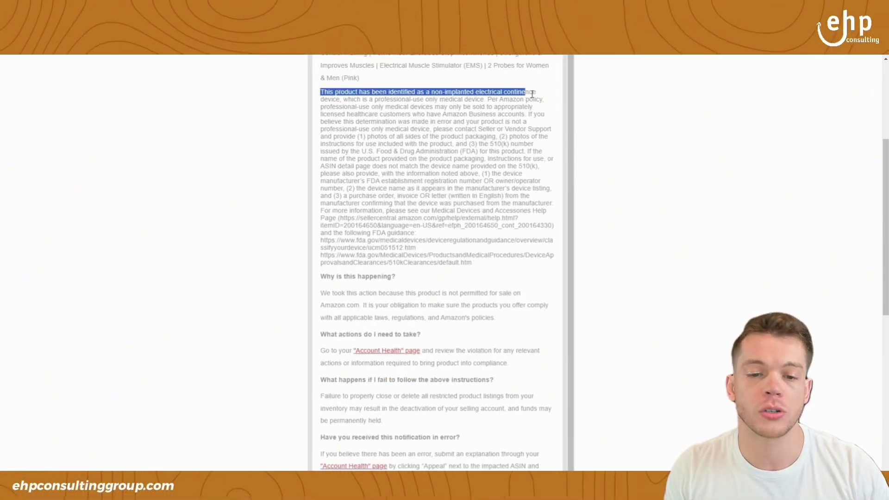
mouse_move(530, 98)
mouse_down()
mouse_move(354, 107)
mouse_move(525, 99)
mouse_move(533, 108)
mouse_up()
click(414, 100)
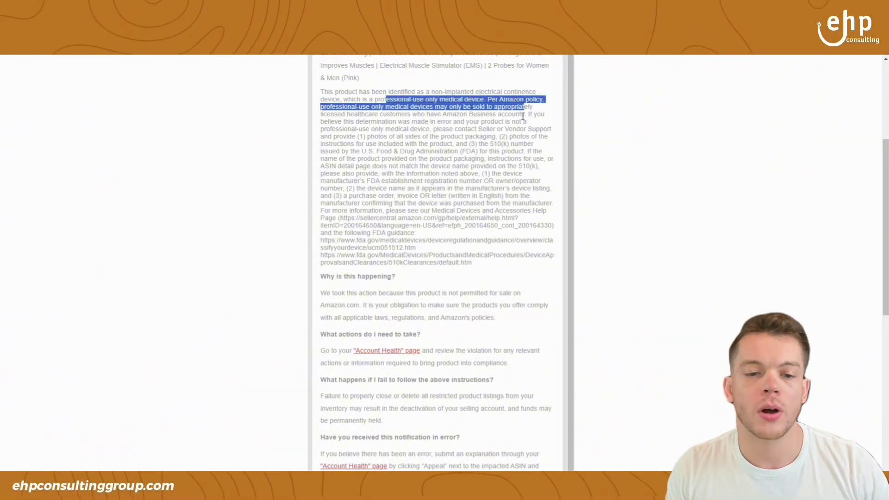
click(496, 145)
drag(356, 136, 537, 182)
click(502, 192)
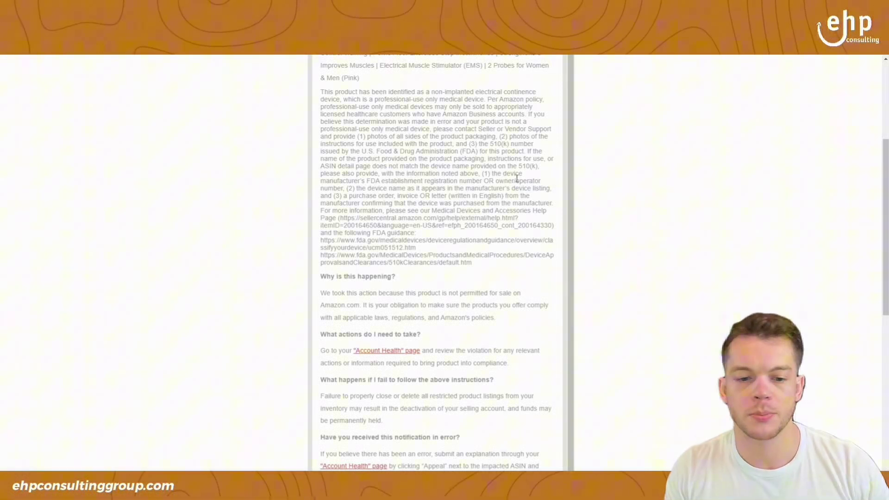
drag(467, 173, 536, 222)
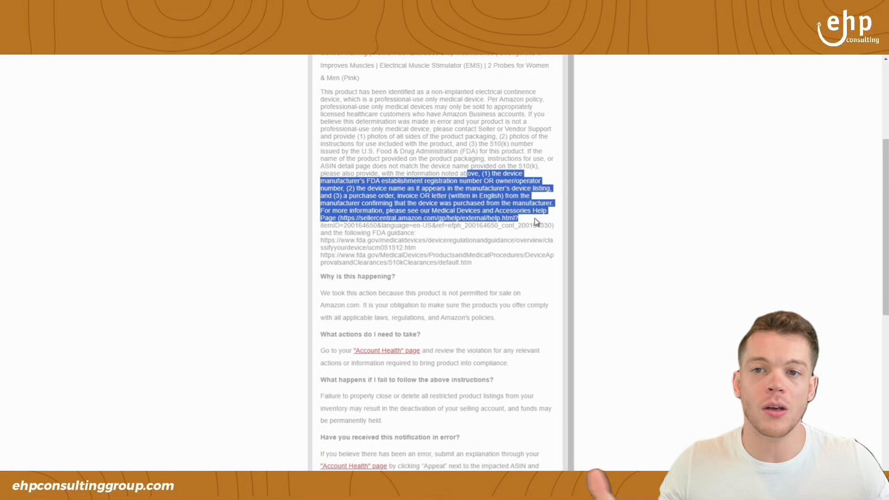
click(619, 163)
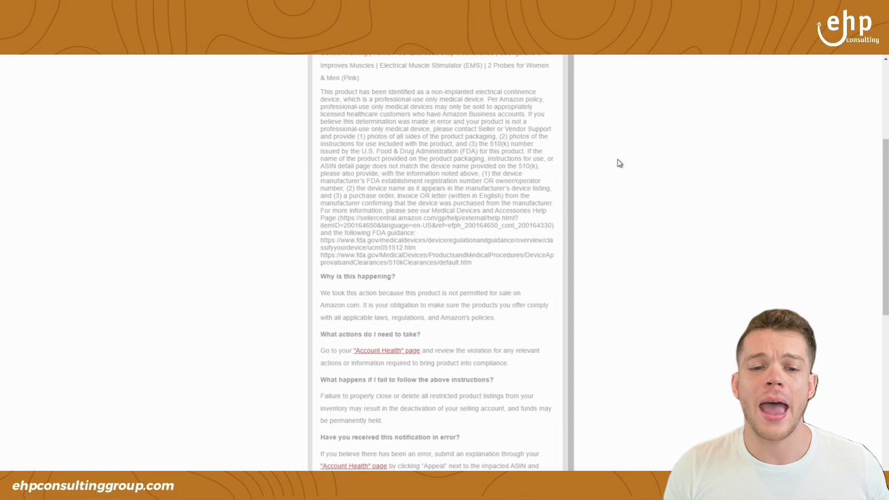
drag(501, 140, 542, 152)
click(543, 152)
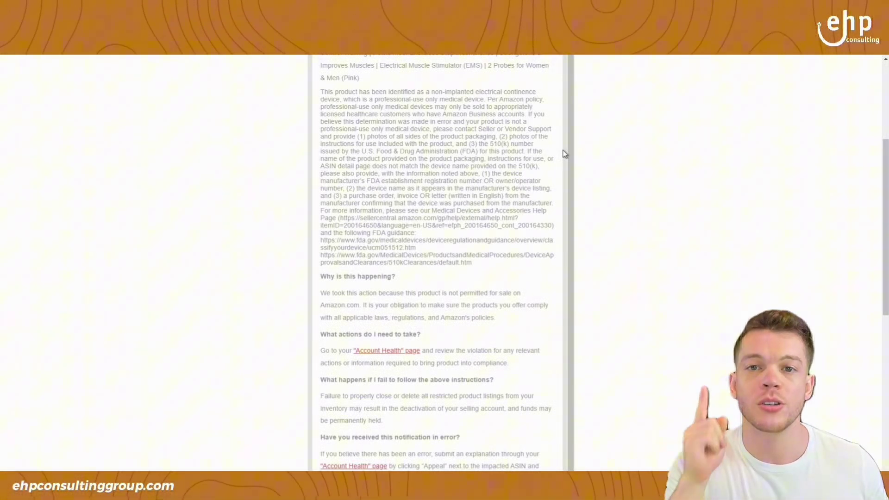
- Select the ASIN B09HSQ5BT9 and go to the Get Help page
scroll(700, 200, up, 2)
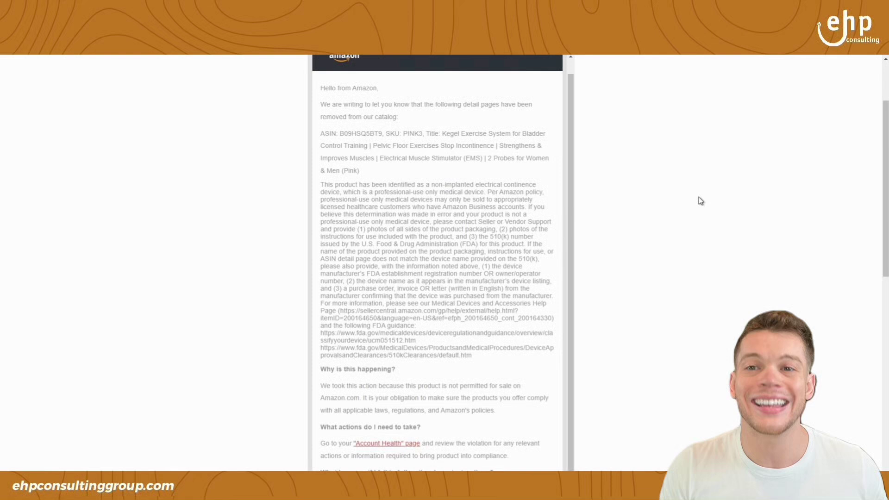
scroll(700, 200, up, 2)
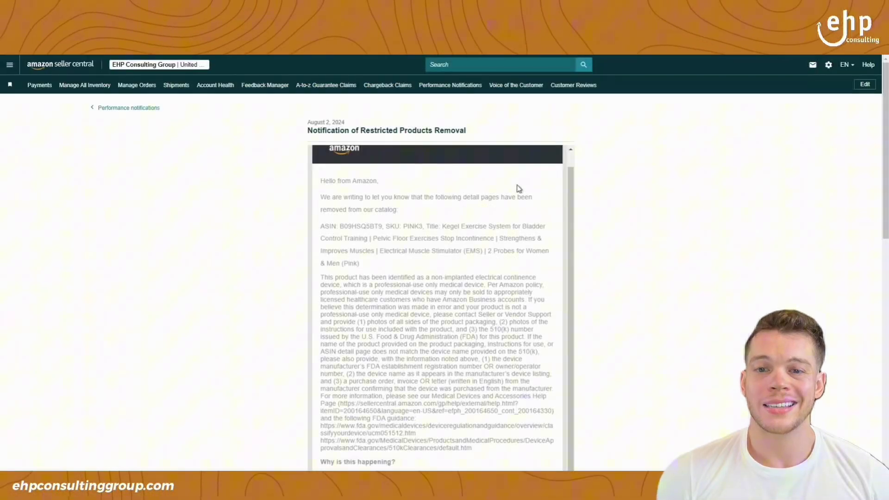
double_click(361, 226)
key(ctrl+c)
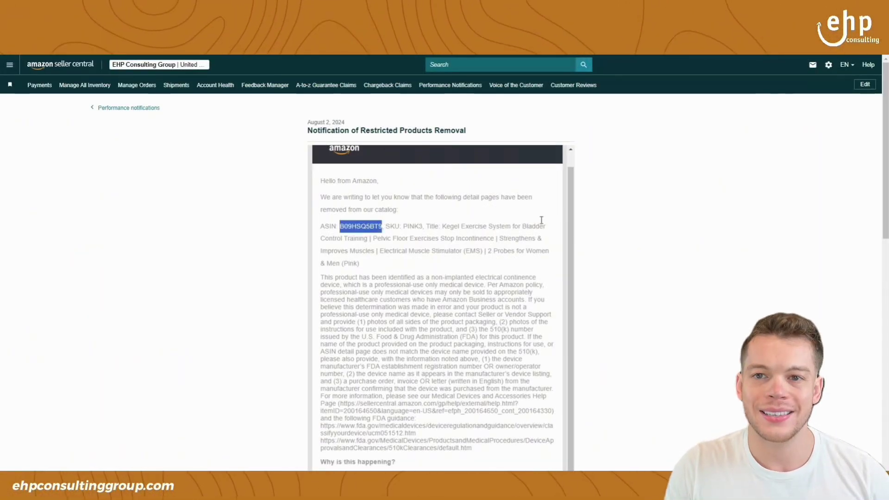
click(864, 65)
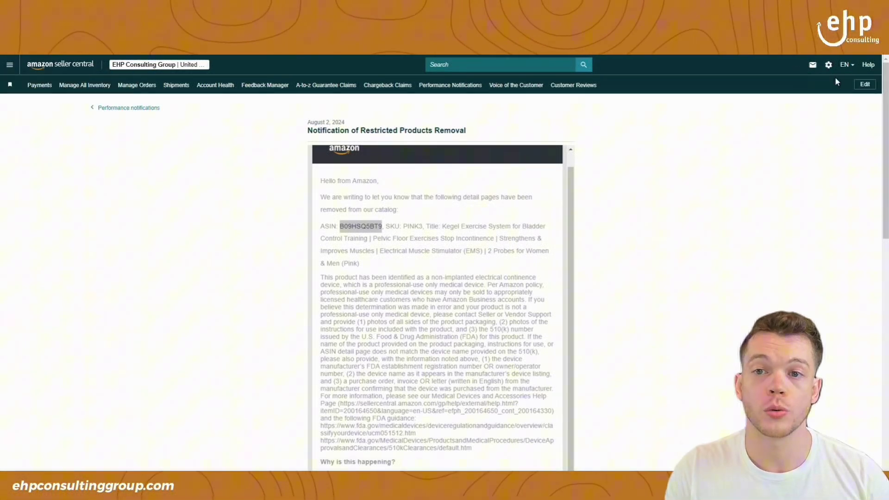
click(836, 80)
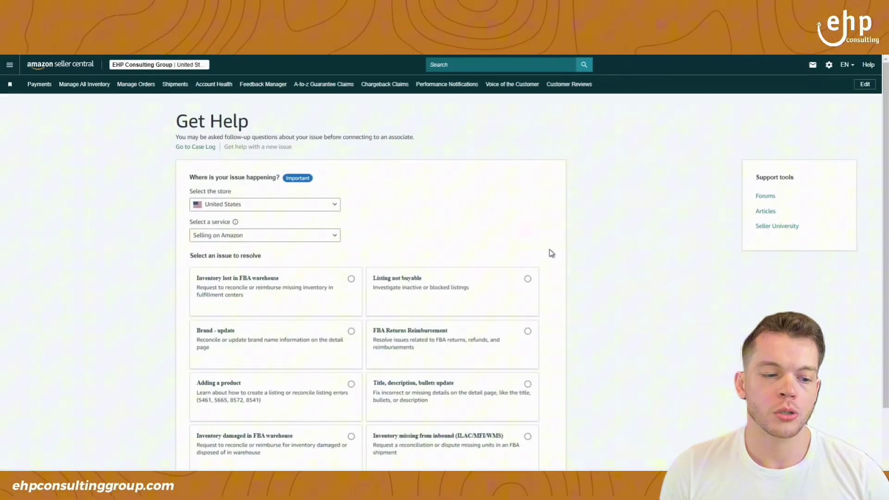
- Report 'Listing not buyable' for the pasted ASIN, answer yes to search issues, and continue
scroll(537, 273, down, 1)
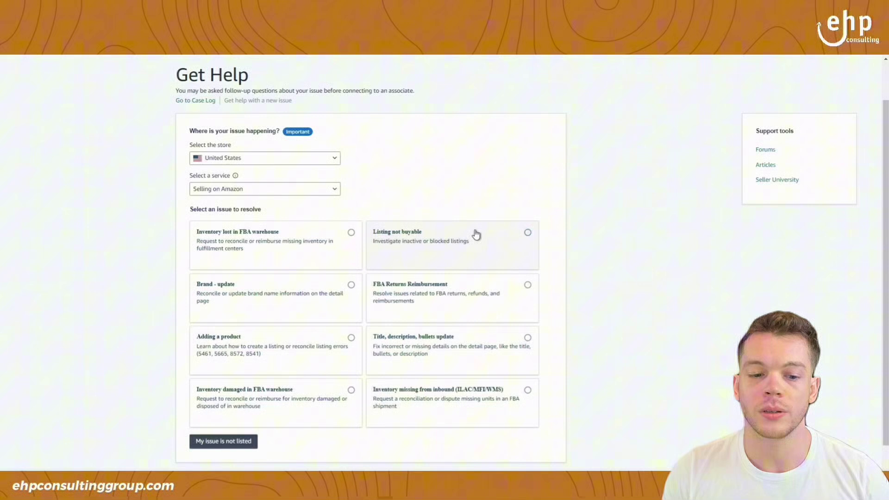
click(499, 237)
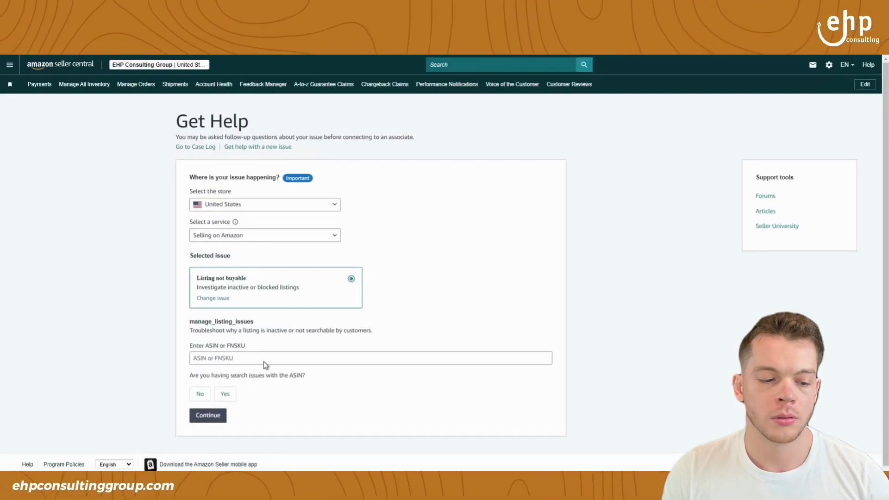
scroll(261, 362, down, 1)
click(255, 351)
key(ctrl+v)
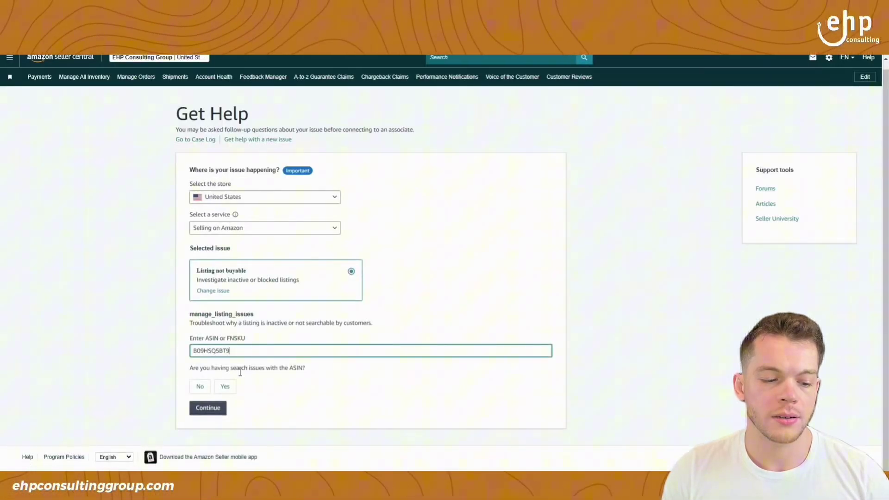
click(225, 387)
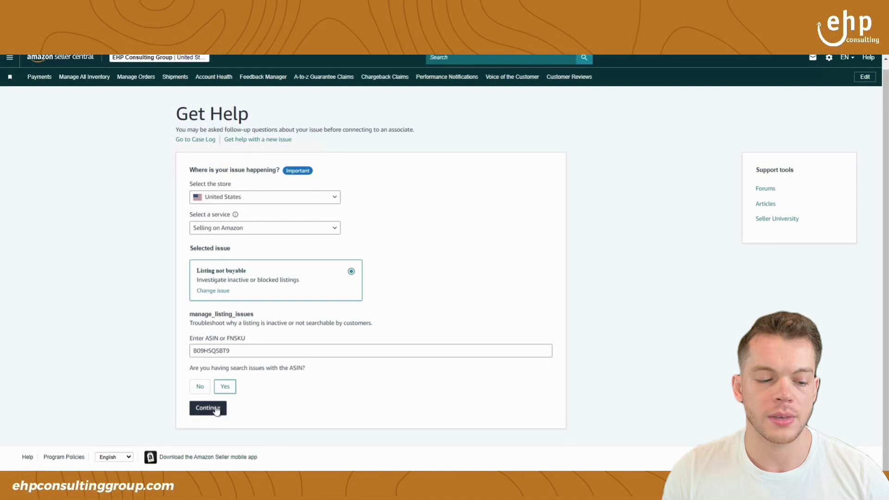
click(208, 408)
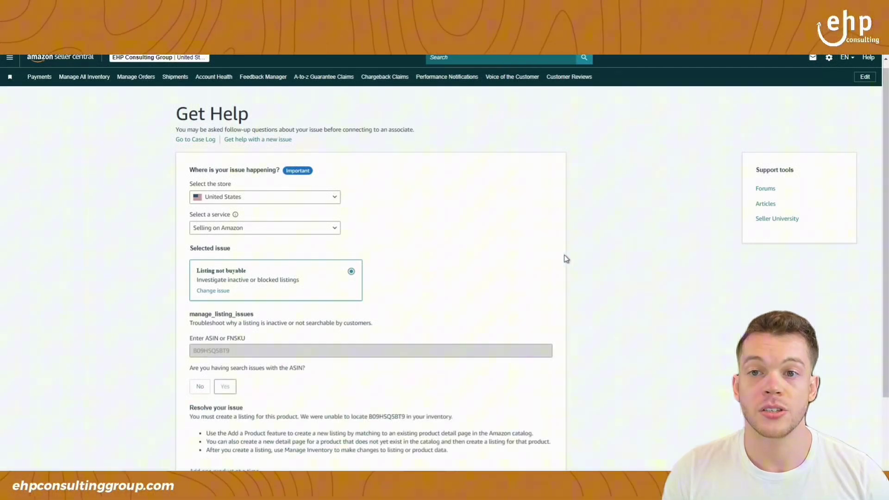
- Choose to contact a support associate so the Additional information box loads
scroll(565, 258, down, 2)
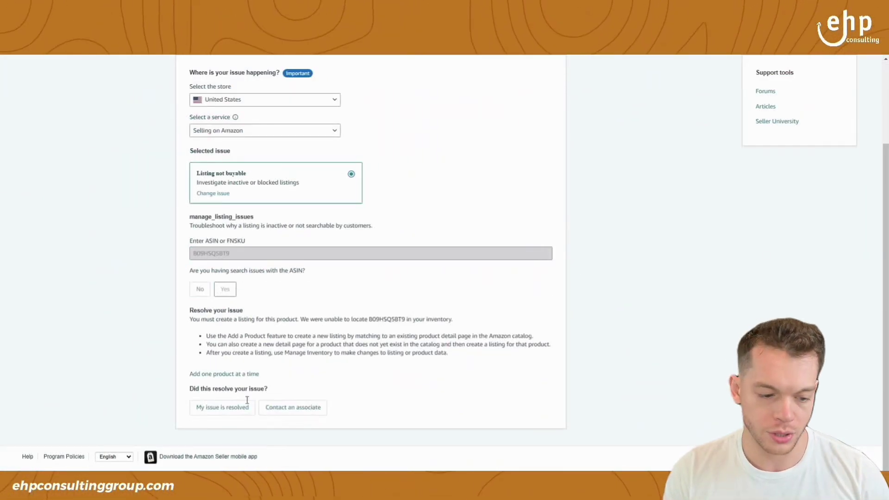
click(302, 409)
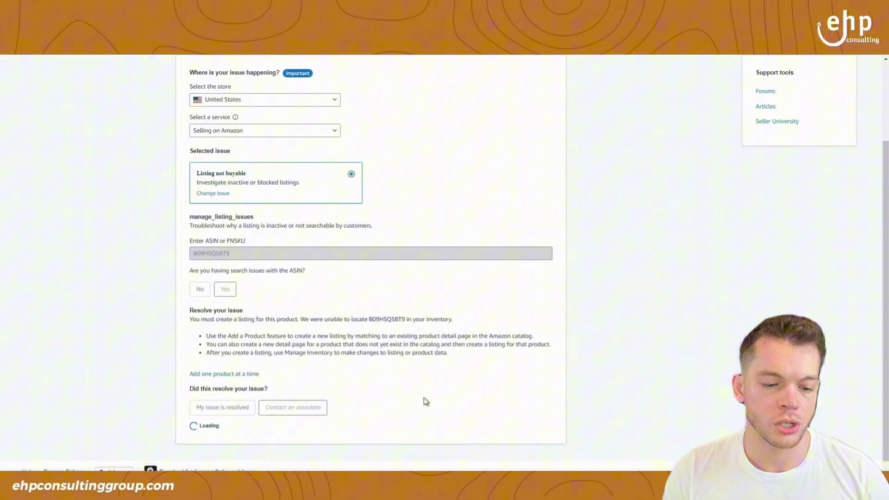
scroll(335, 405, down, 3)
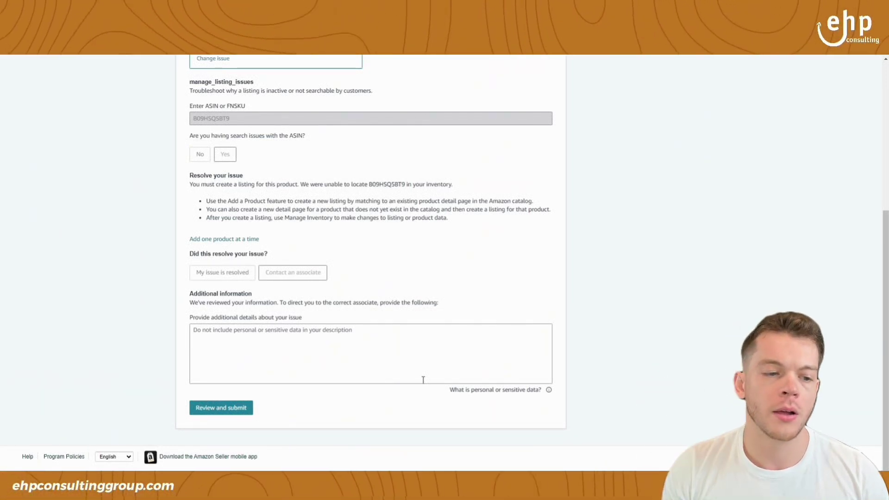
scroll(388, 196, up, 5)
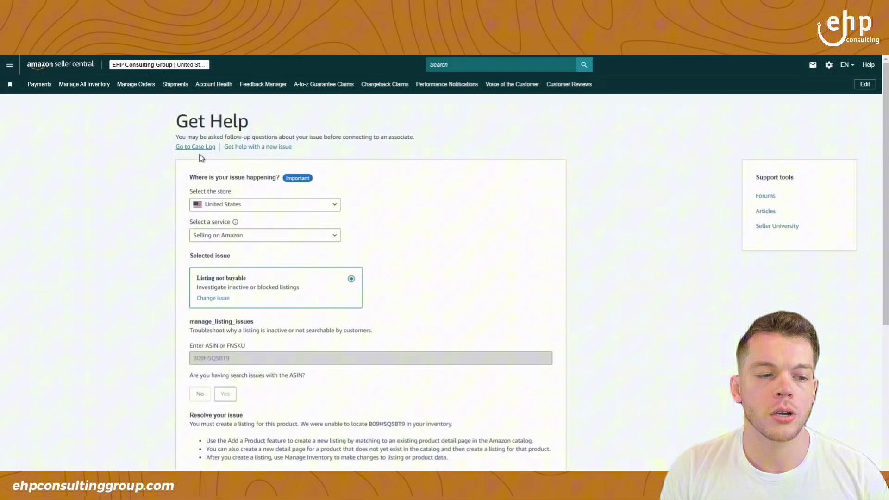
- Start a new issue marked 'My issue is not listed' and begin typing its description
click(250, 148)
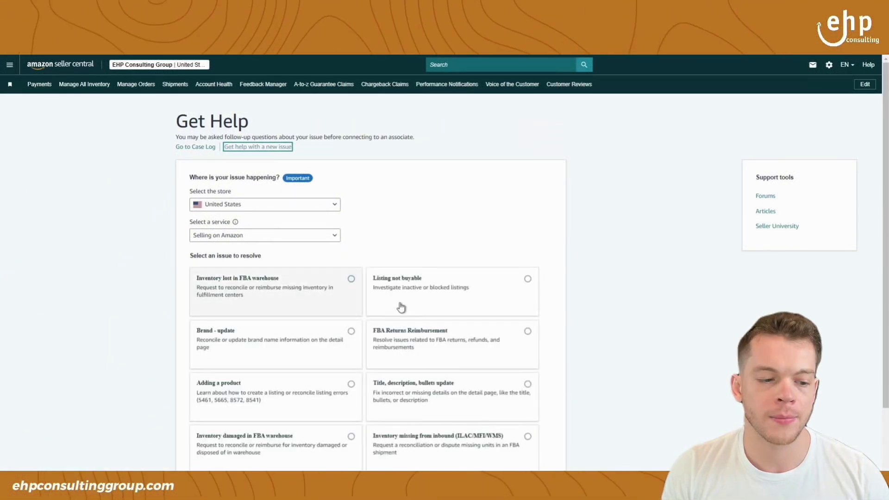
scroll(264, 304, down, 2)
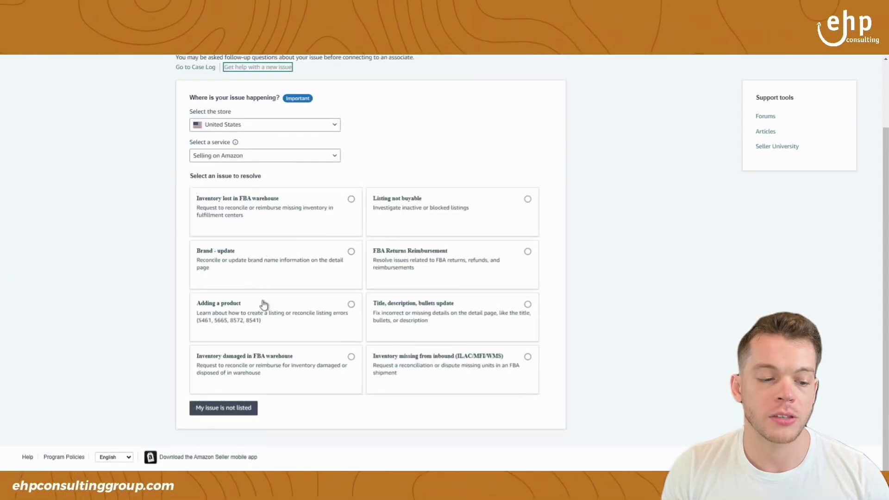
click(213, 412)
scroll(327, 367, down, 2)
click(332, 351)
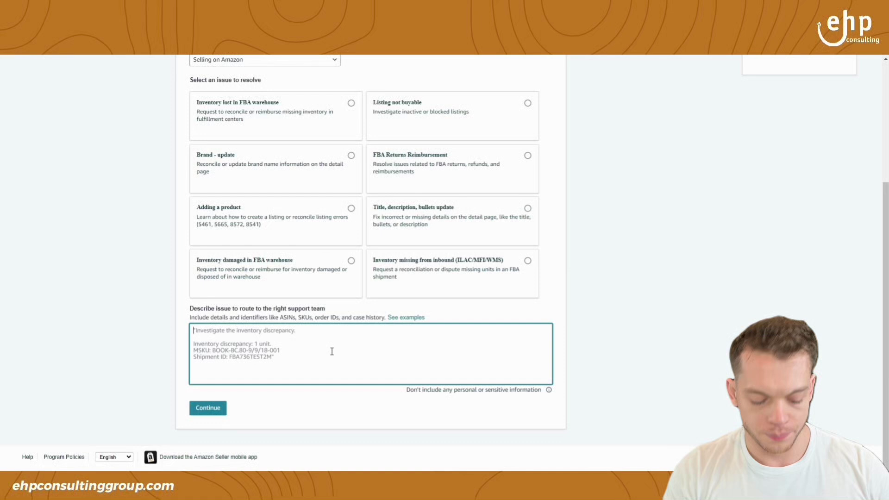
text(Howdy,)
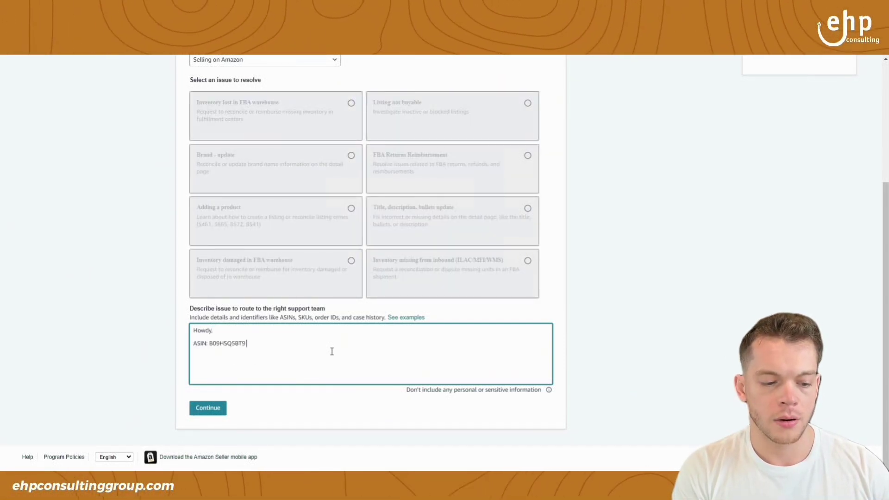
text( to sell. Need Help reinstated please.)
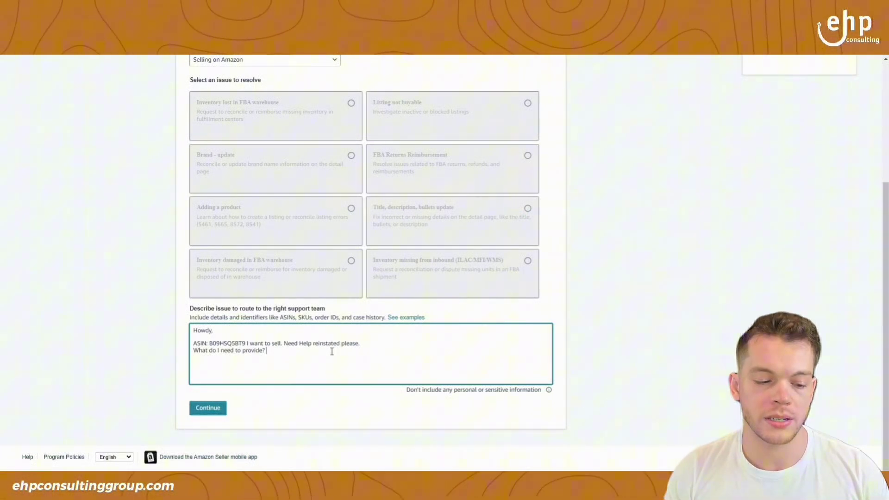
- Submit the description, reject the suggested matches, file under Product or listing related, and choose email contact
click(206, 408)
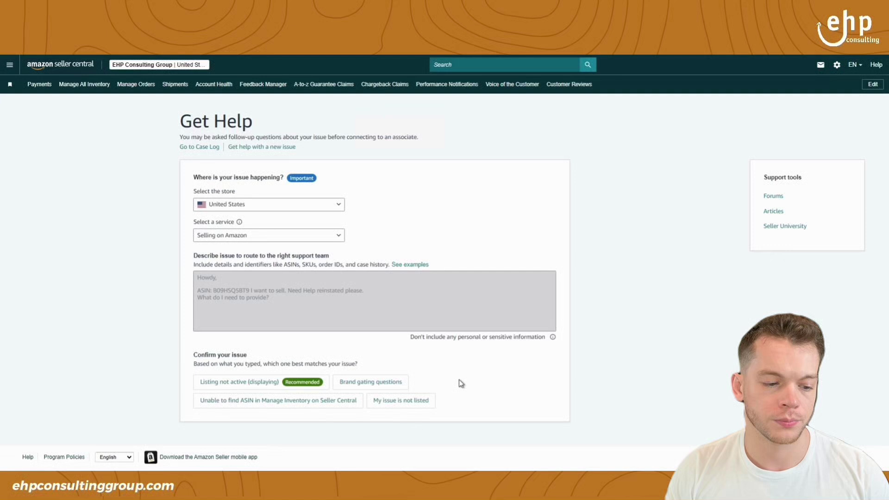
click(407, 403)
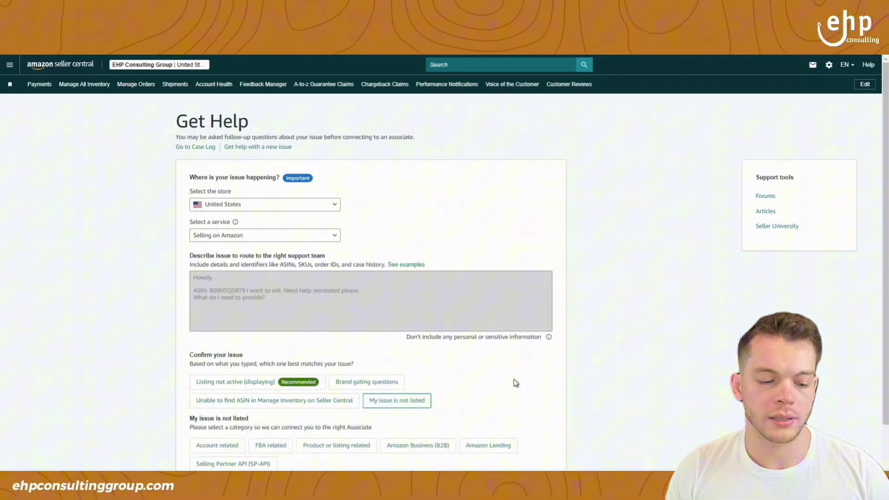
scroll(440, 402, down, 1)
click(338, 390)
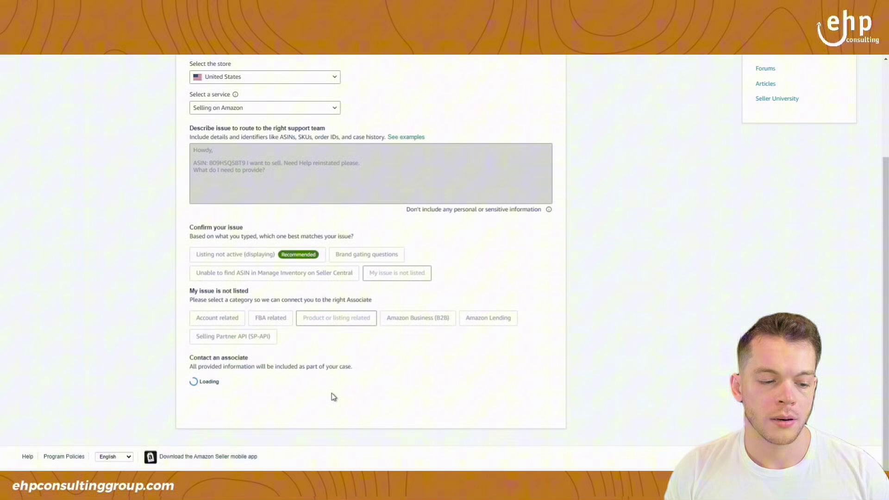
scroll(173, 393, down, 3)
click(202, 326)
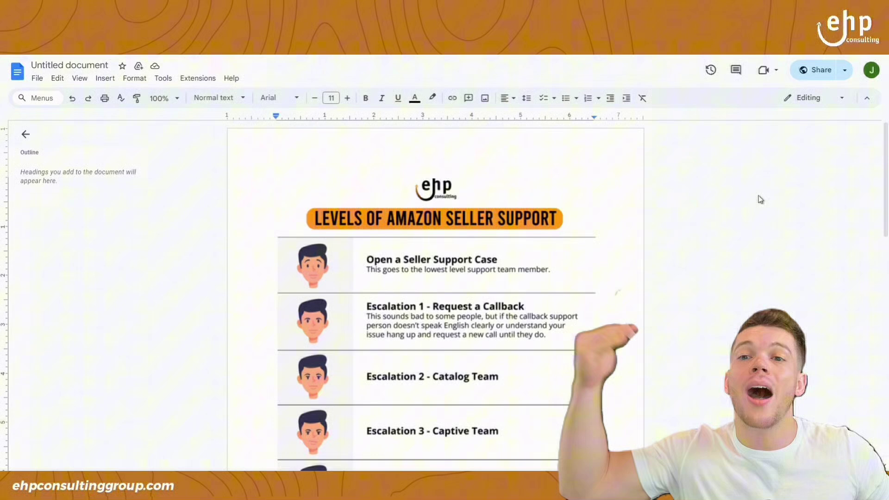
scroll(561, 193, down, 3)
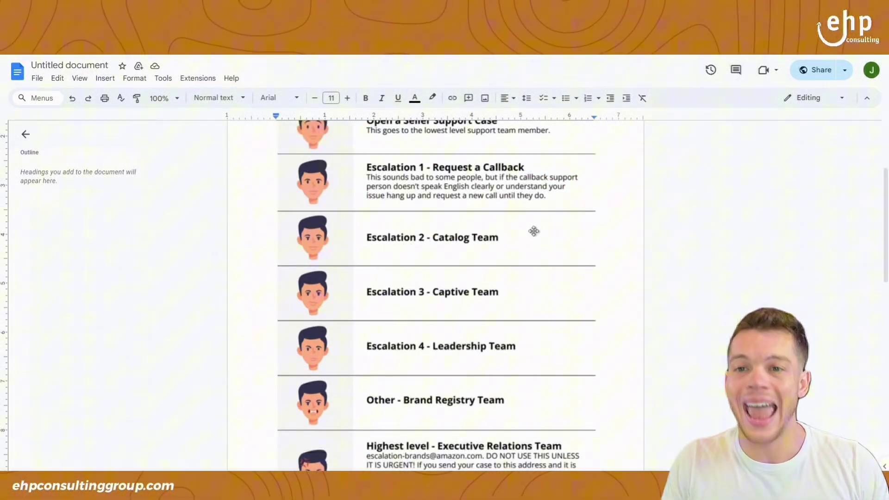
scroll(529, 193, up, 1)
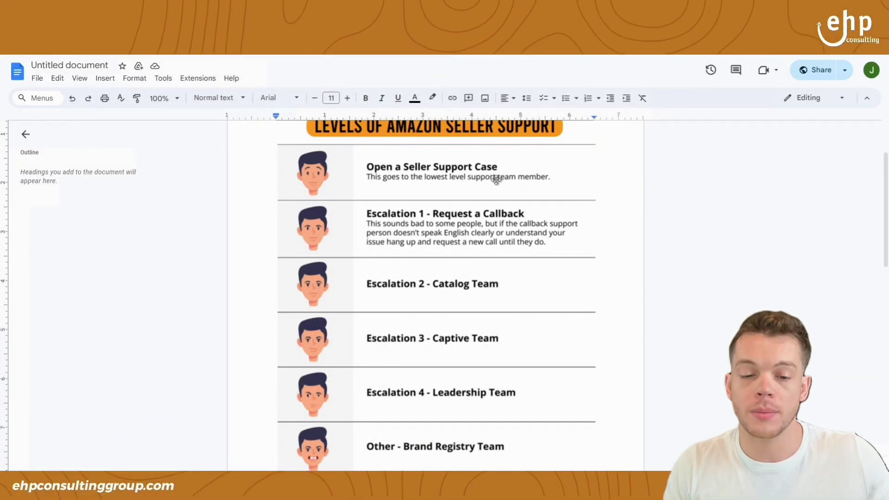
scroll(496, 180, down, 2)
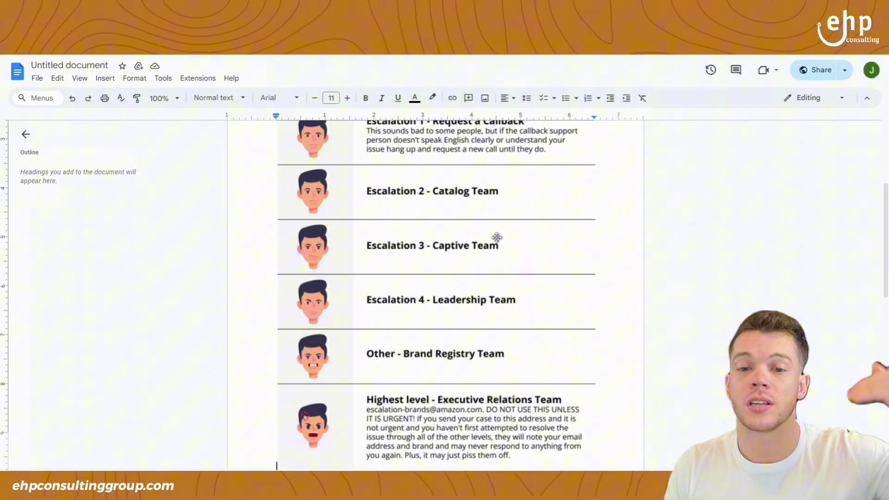
scroll(524, 328, down, 1)
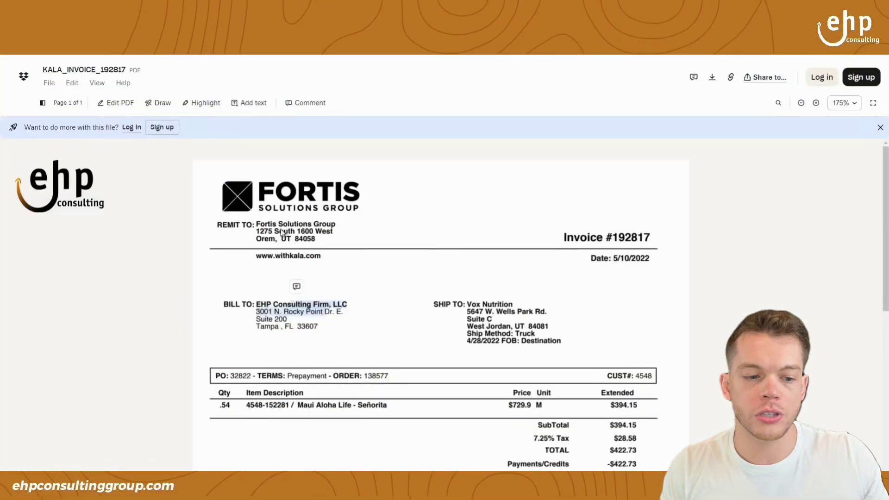
scroll(277, 226, down, 2)
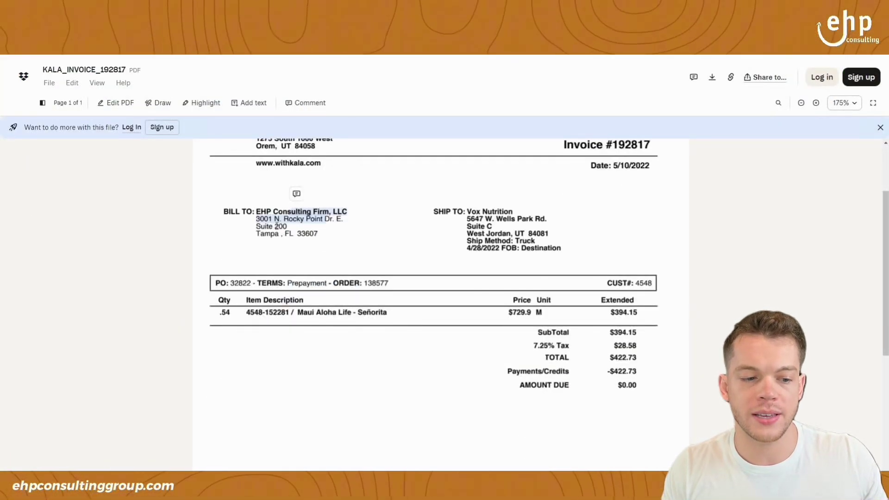
mouse_move(256, 216)
mouse_down()
mouse_move(317, 235)
mouse_move(257, 212)
mouse_up()
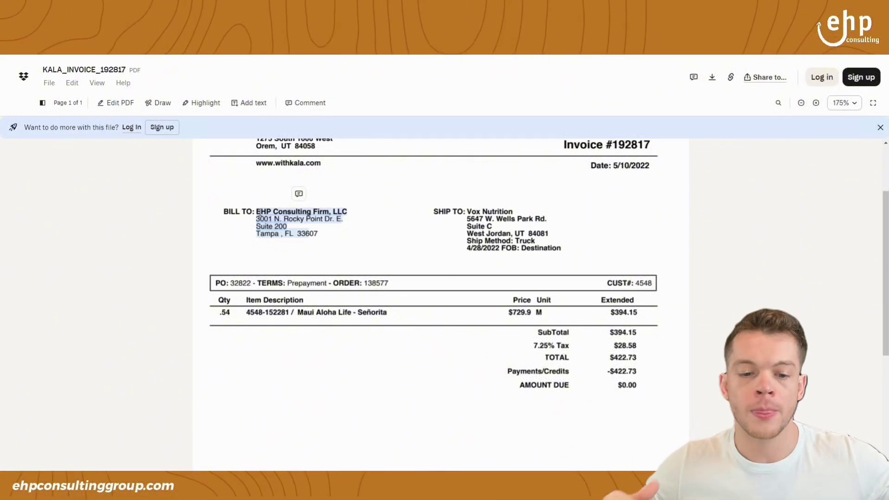
click(298, 230)
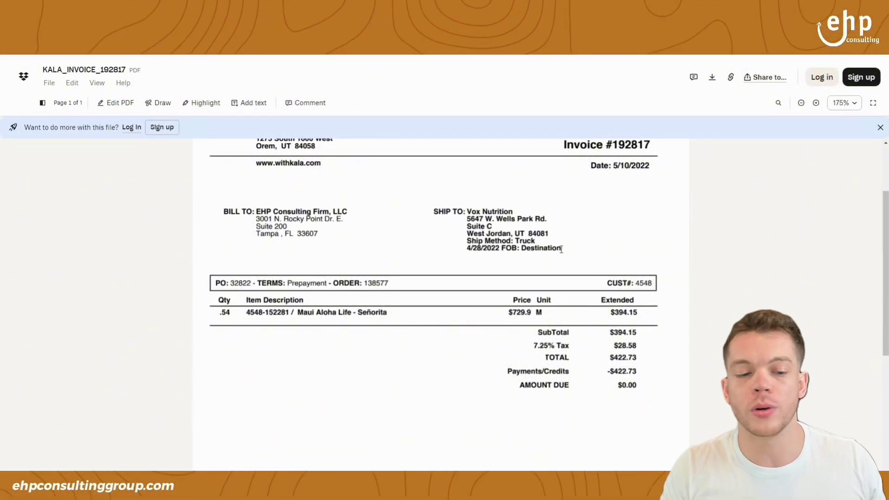
drag(260, 210, 404, 260)
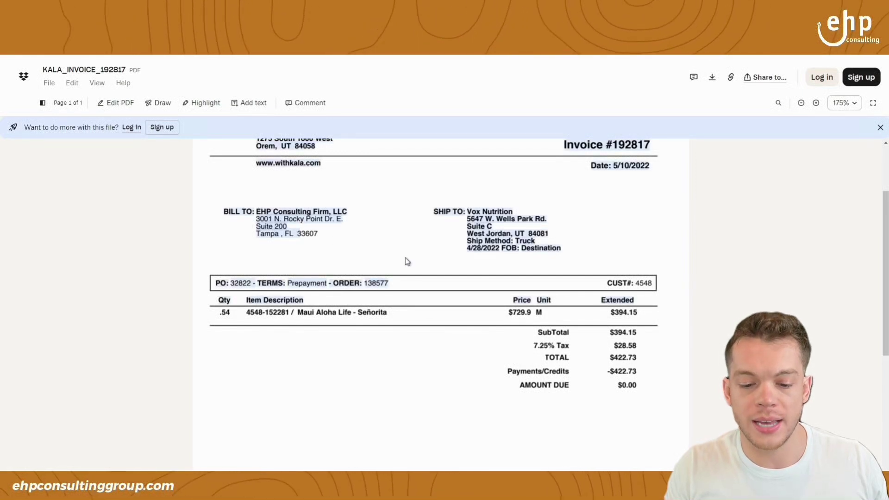
click(463, 324)
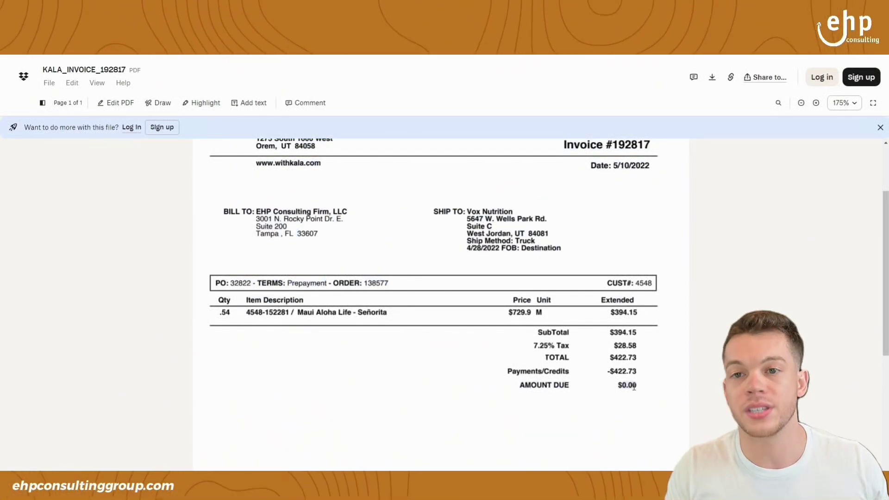
scroll(634, 387, up, 2)
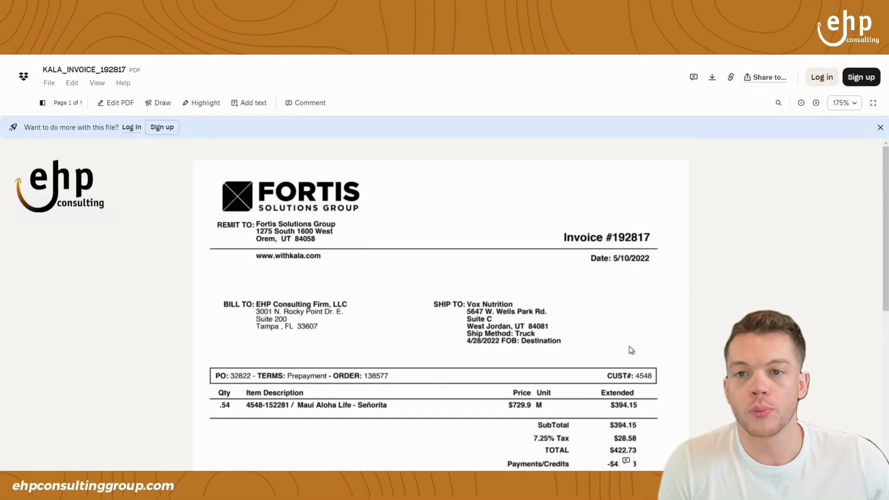
scroll(631, 351, down, 6)
scroll(629, 361, up, 4)
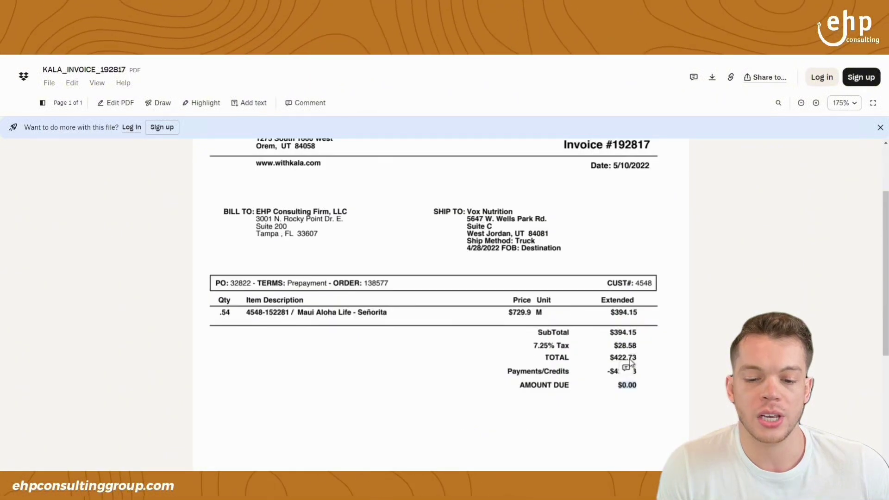
scroll(631, 364, up, 1)
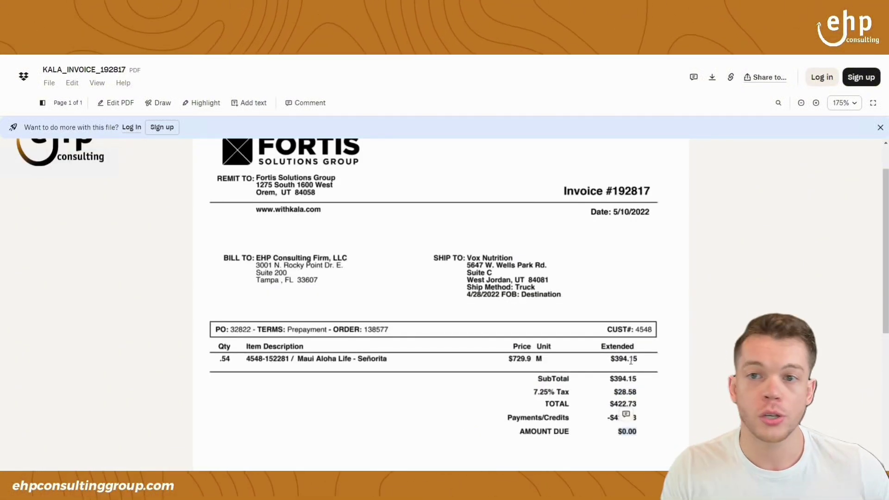
scroll(348, 255, up, 1)
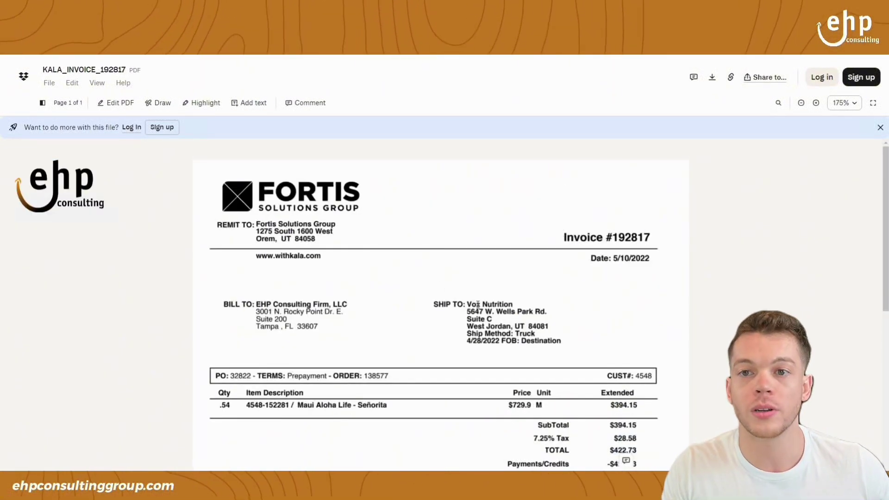
scroll(610, 319, down, 1)
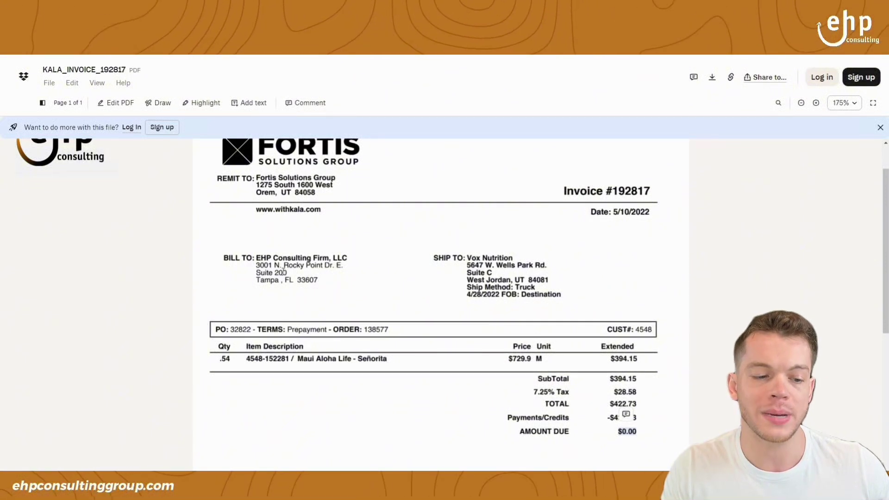
drag(258, 256, 297, 274)
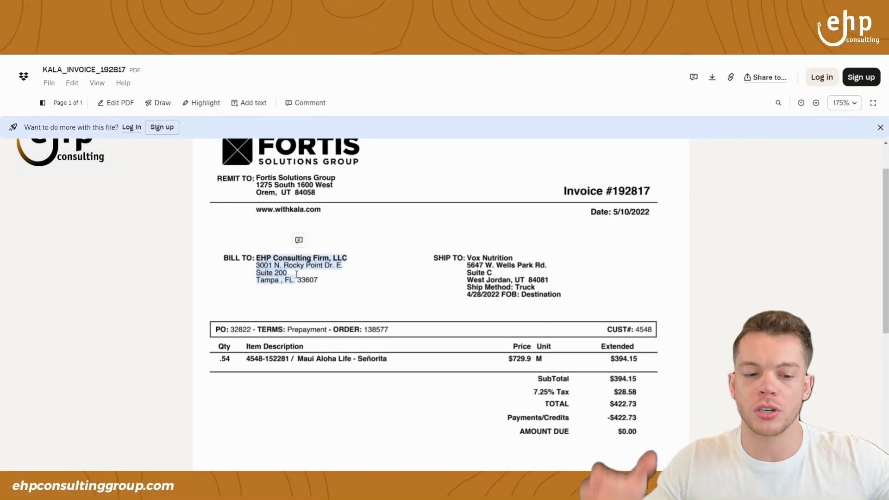
click(297, 262)
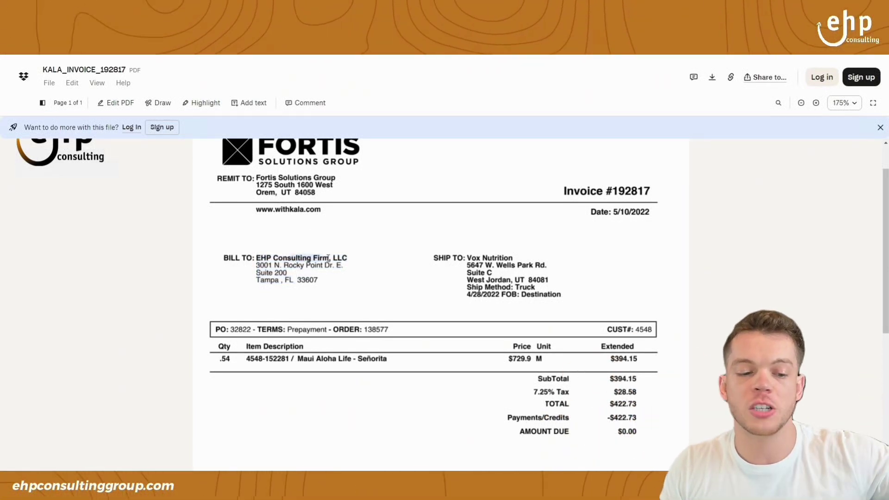